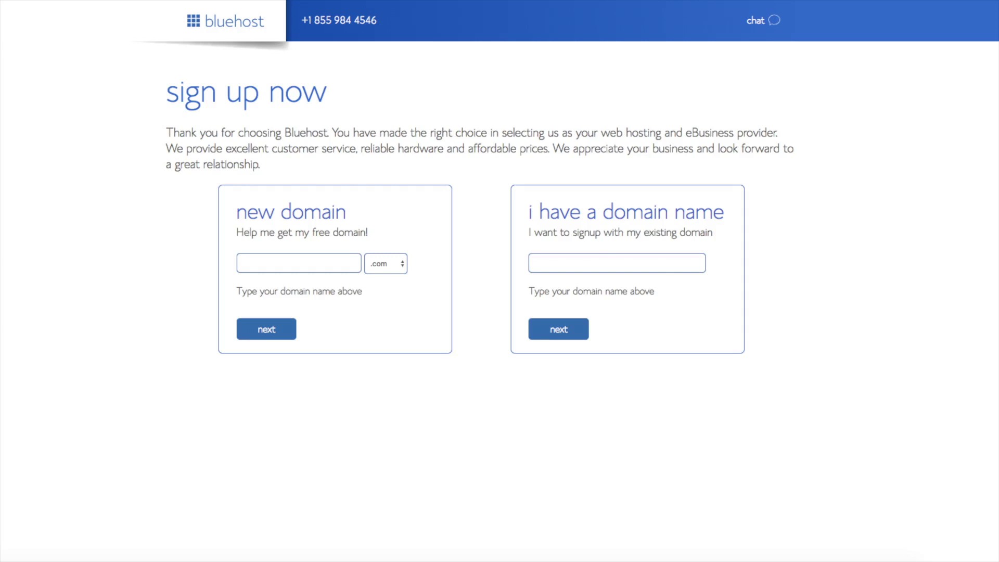
Step: Show the available extensions for the new domain, with .com currently selected
click(385, 263)
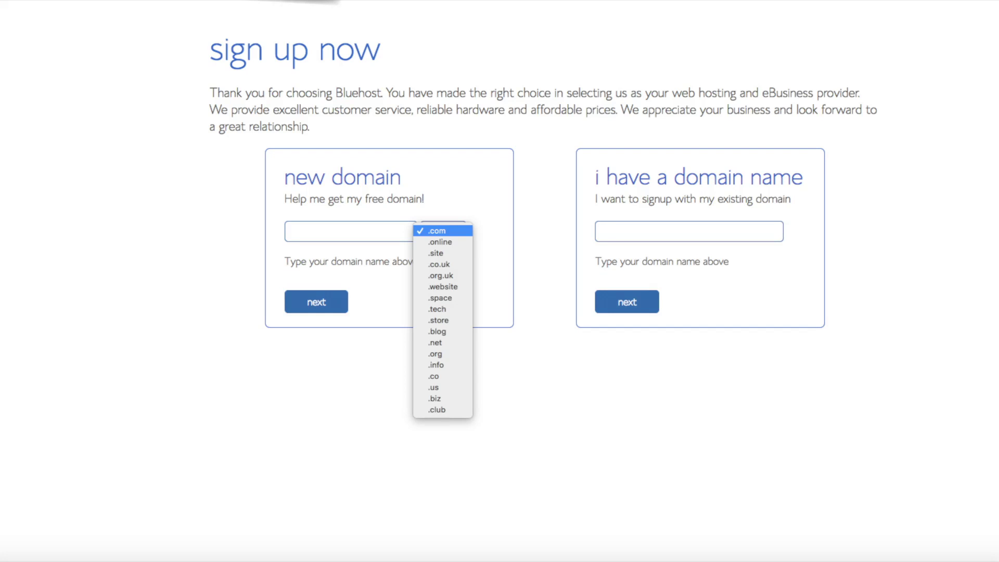